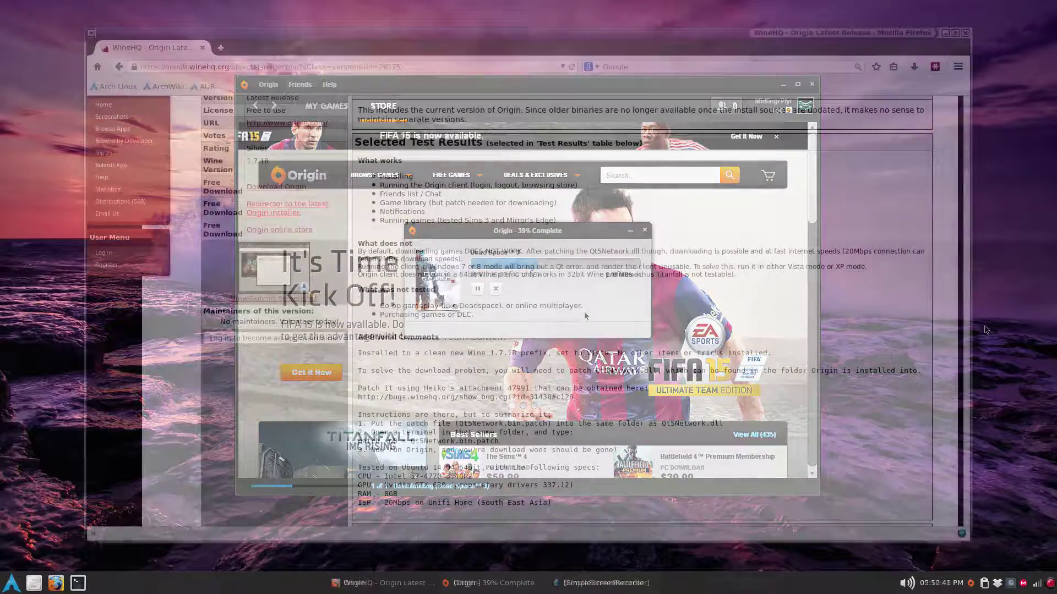
Open the AppDB page's bugs.winehq.org link to bug 31438 in a new tab and view it
scroll(567, 283, "up", 2)
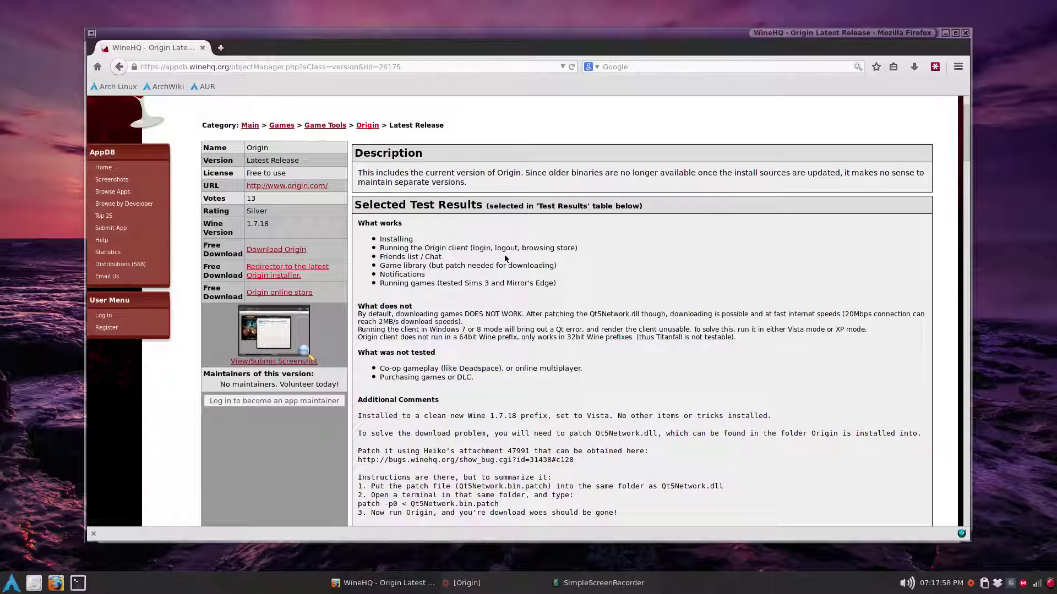
scroll(507, 259, "down", 1)
scroll(543, 258, "down", 2)
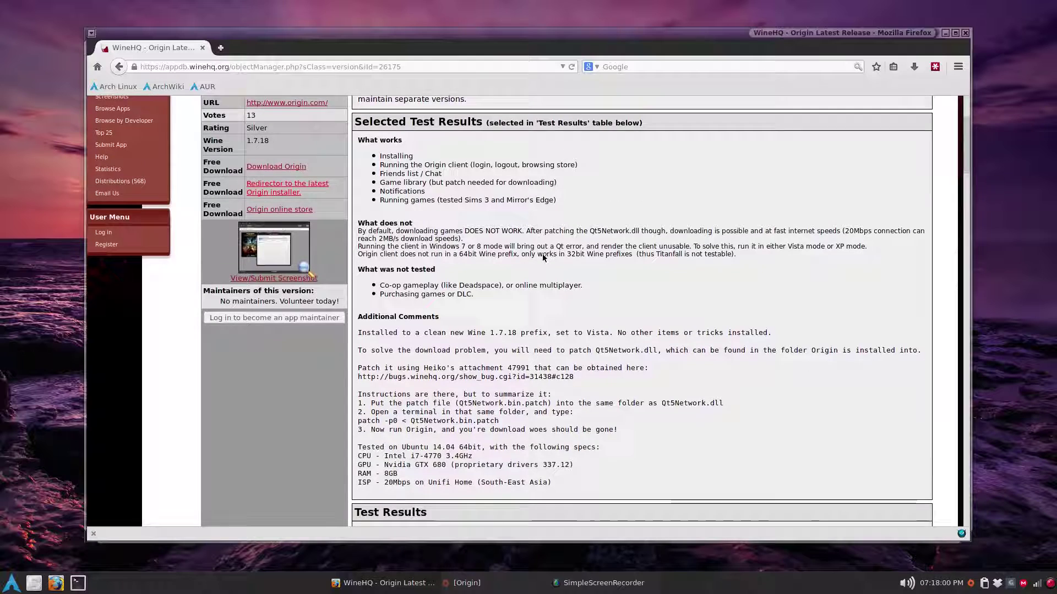
scroll(543, 258, "down", 2)
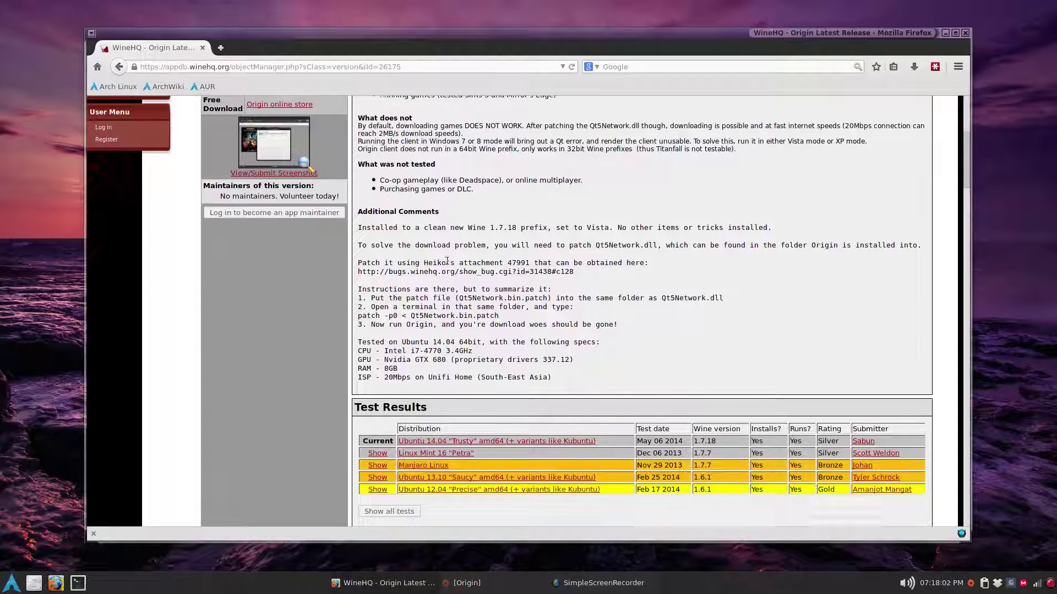
left_click_drag(357, 271, 591, 283)
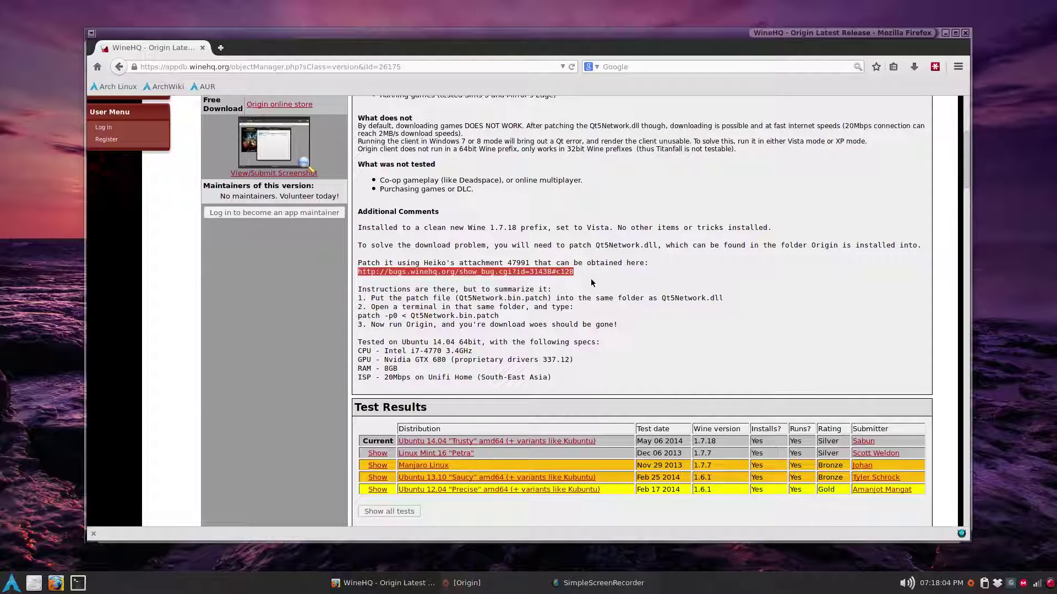
right_click(564, 273)
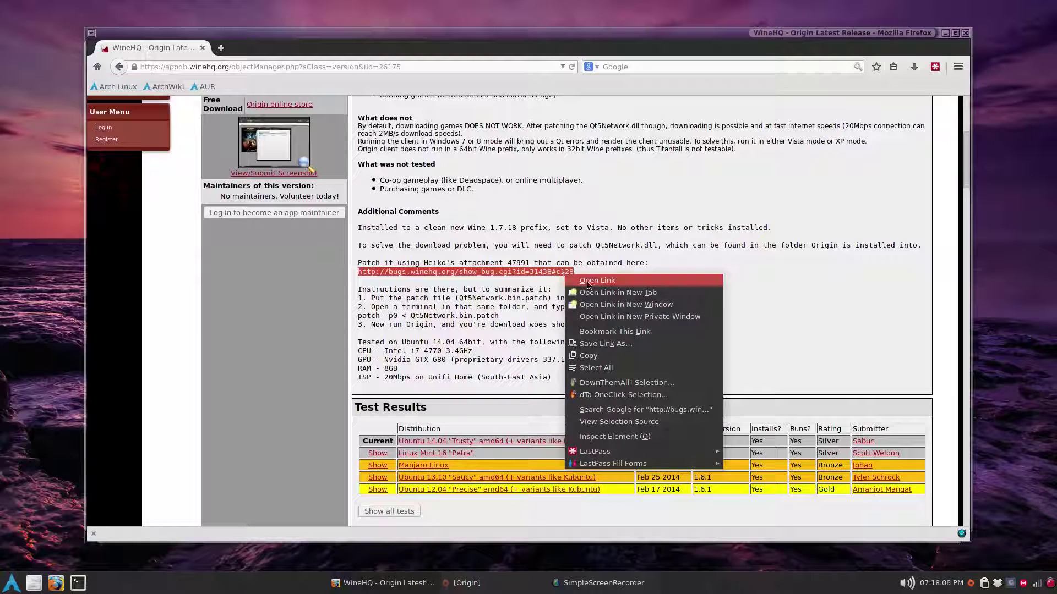
left_click(637, 293)
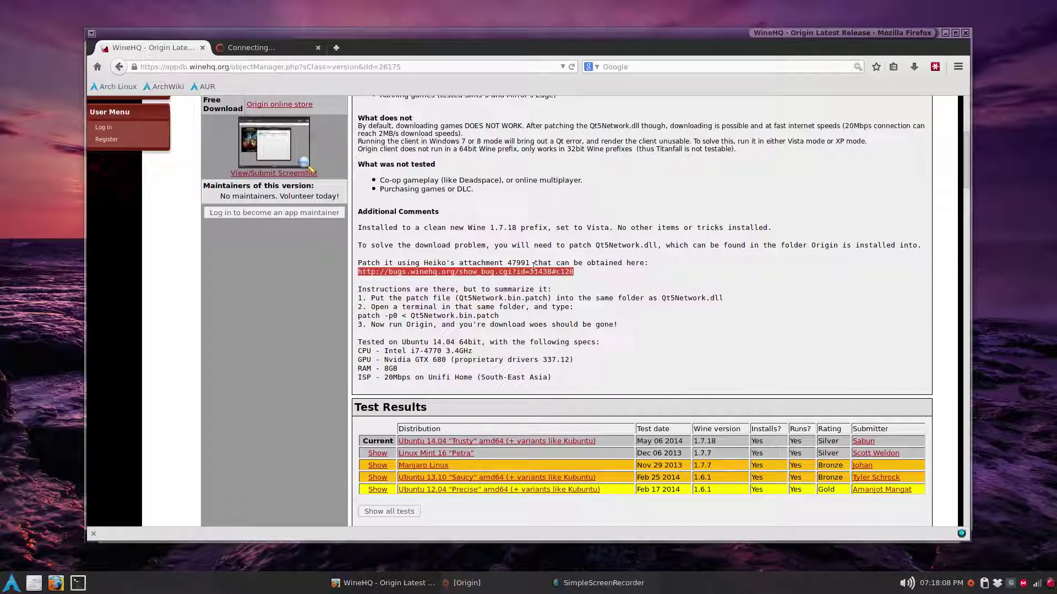
left_click(270, 48)
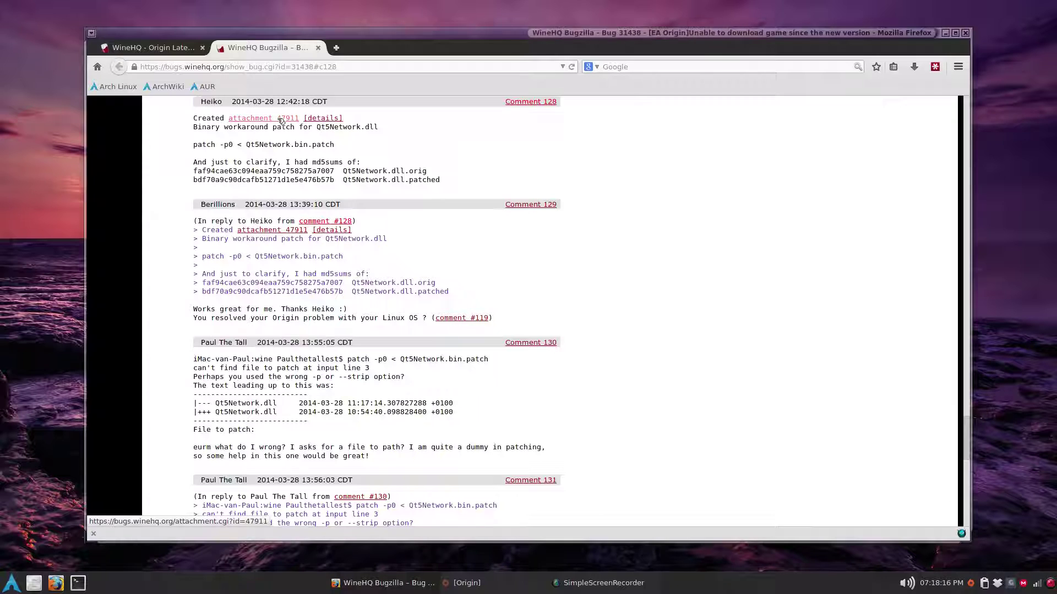
left_click(295, 124)
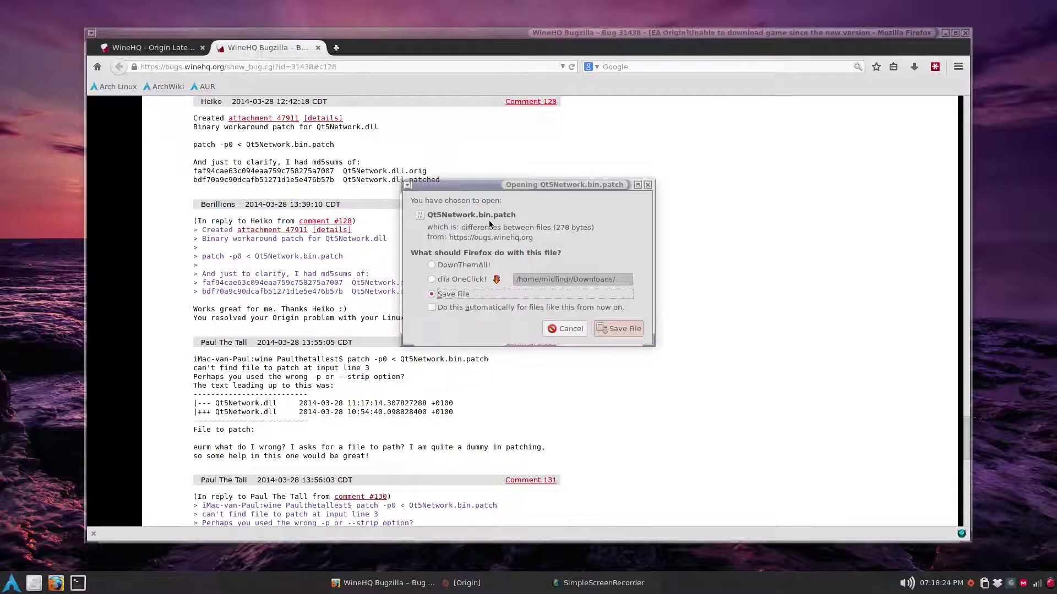
left_click(569, 331)
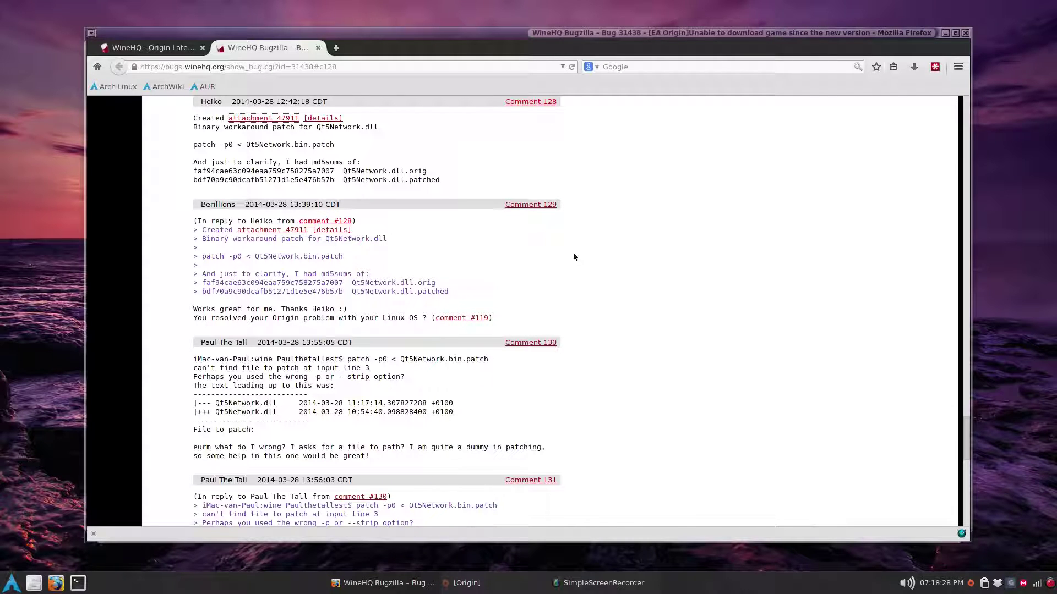
In Thunar, go from ~/.wine/ through drive_c/Program Files (x86) into the Origin folder
left_click(33, 583)
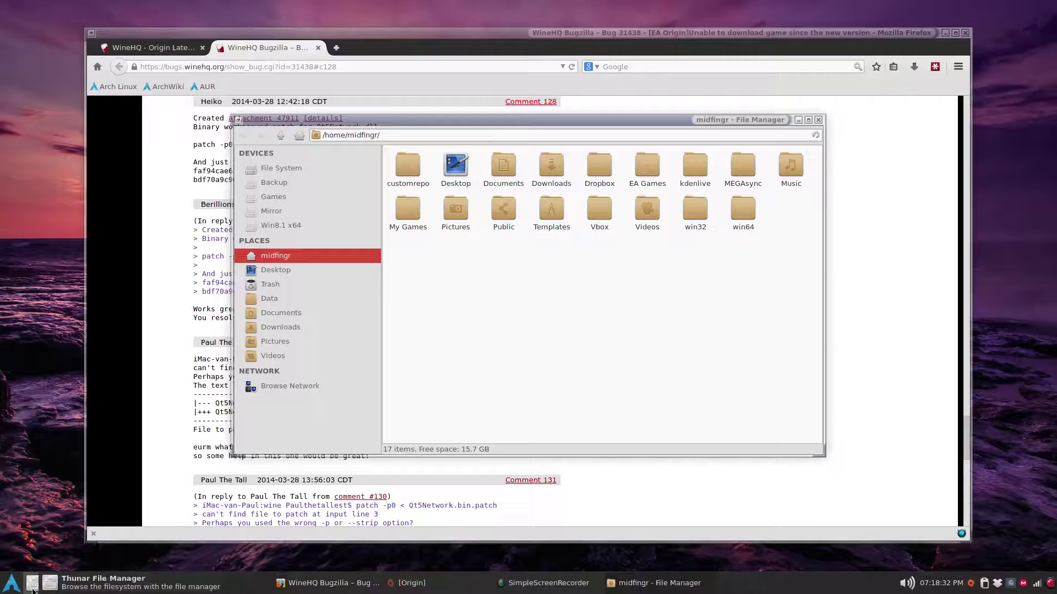
key("ctrl+l")
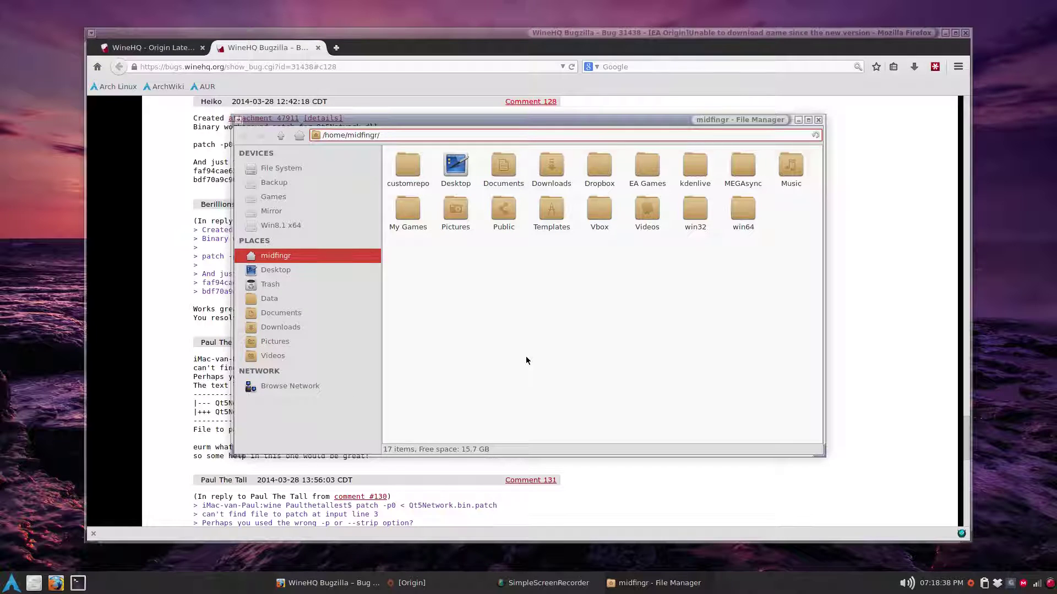
type(".wine/")
key("Return")
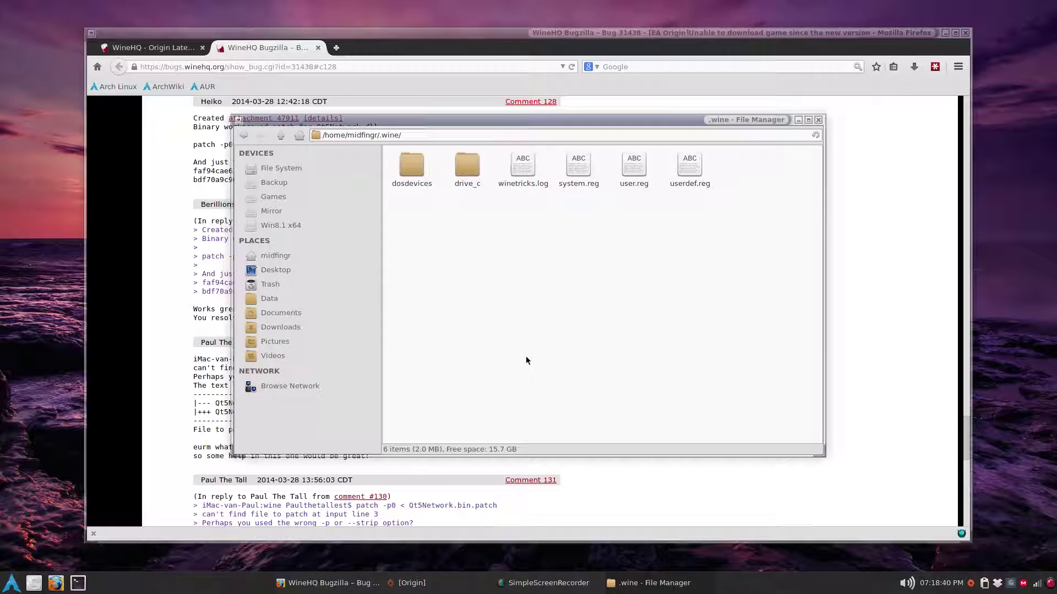
key("Right")
key("Right")
key("Return")
key("Right")
key("Right")
key("Return")
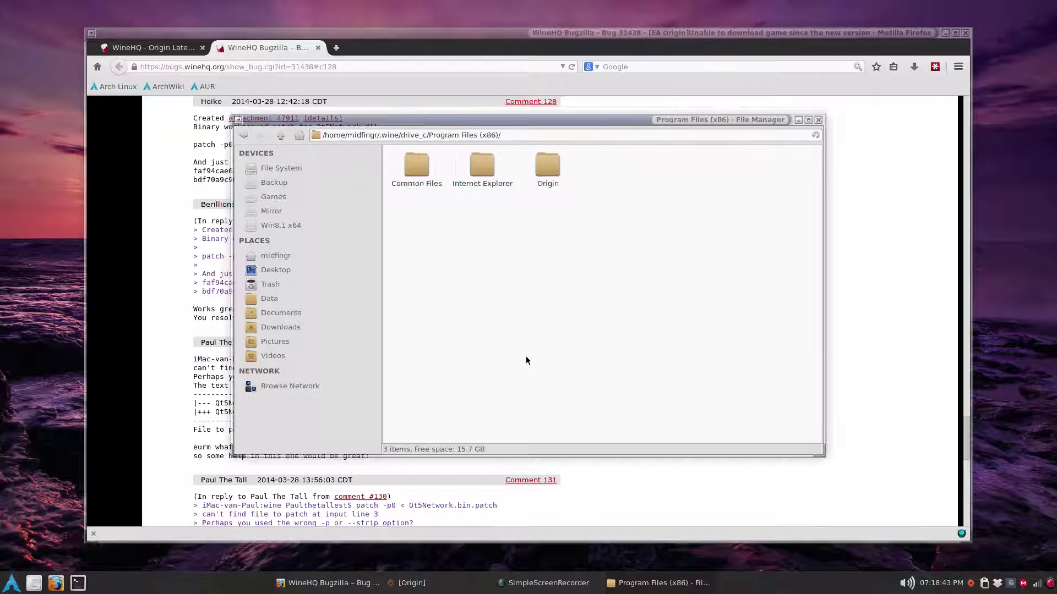
double_click(558, 170)
Maximize the Origin folder window and check Qt5Network.bin.patch beside Qt5Network.dll
double_click(602, 119)
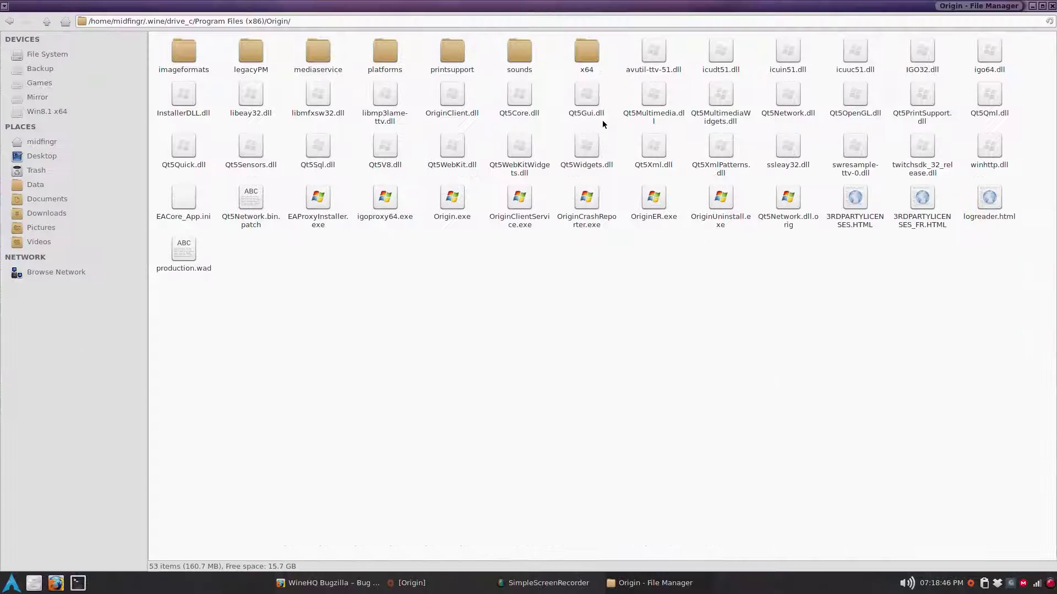
left_click(269, 221)
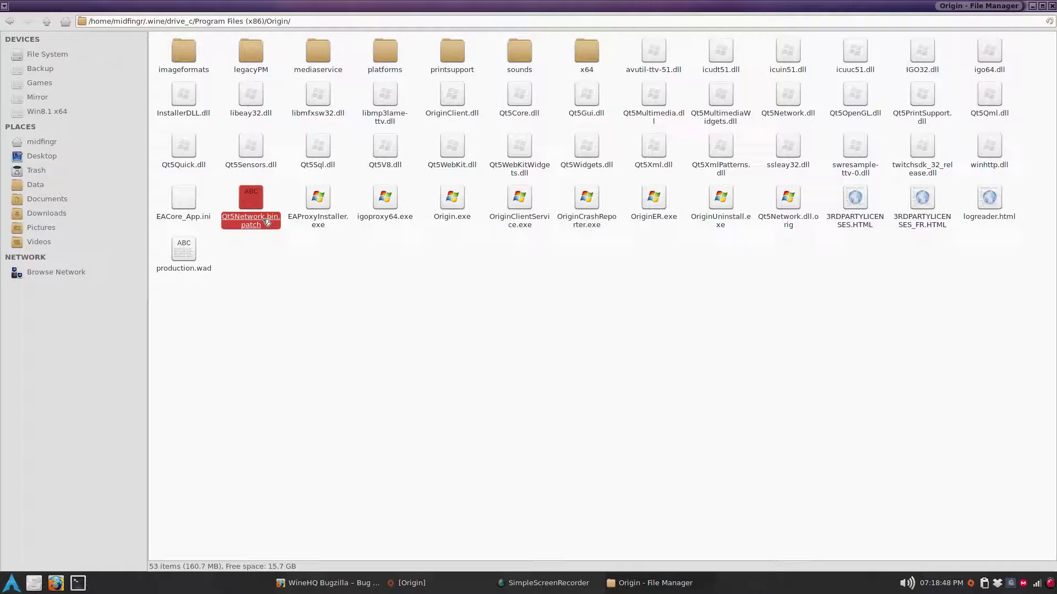
left_click(298, 271)
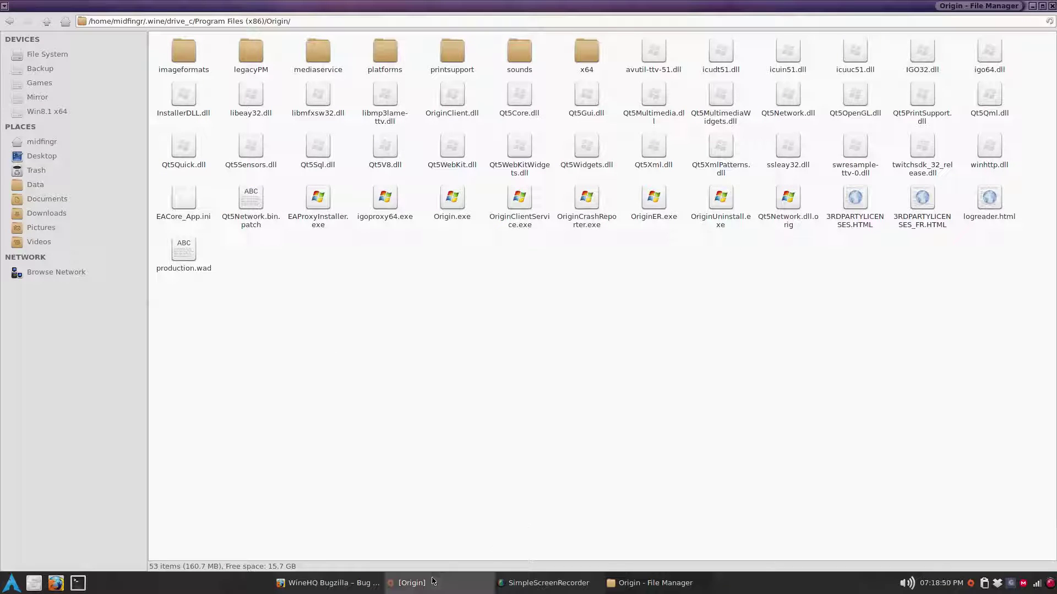
left_click(374, 587)
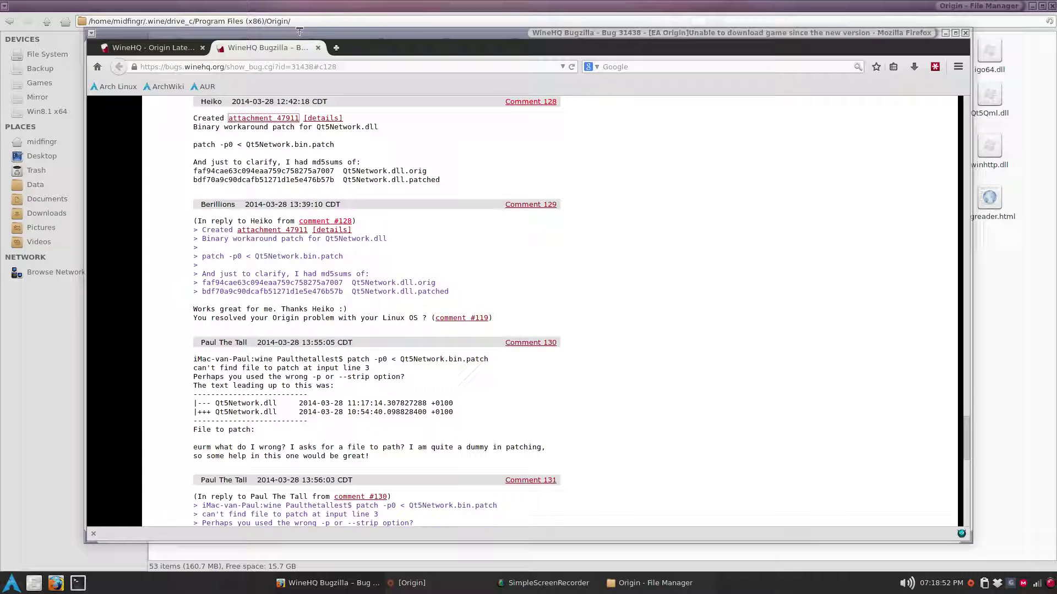
Close the Bugzilla tab and examine the patch command line on the AppDB page
left_click(318, 47)
scroll(424, 245, "down", 2)
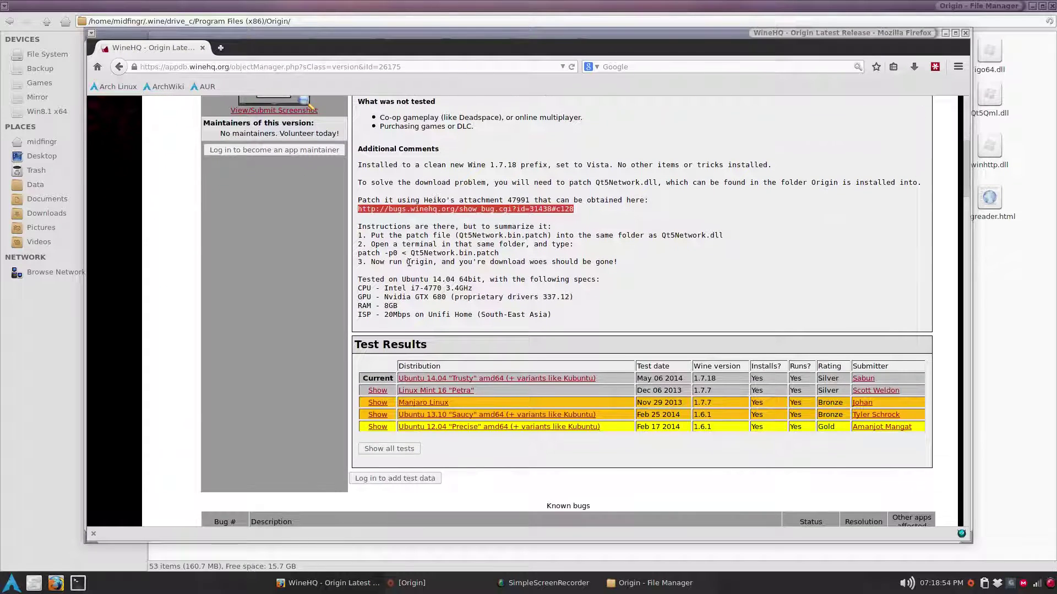
double_click(368, 253)
left_click_drag(368, 252, 499, 254)
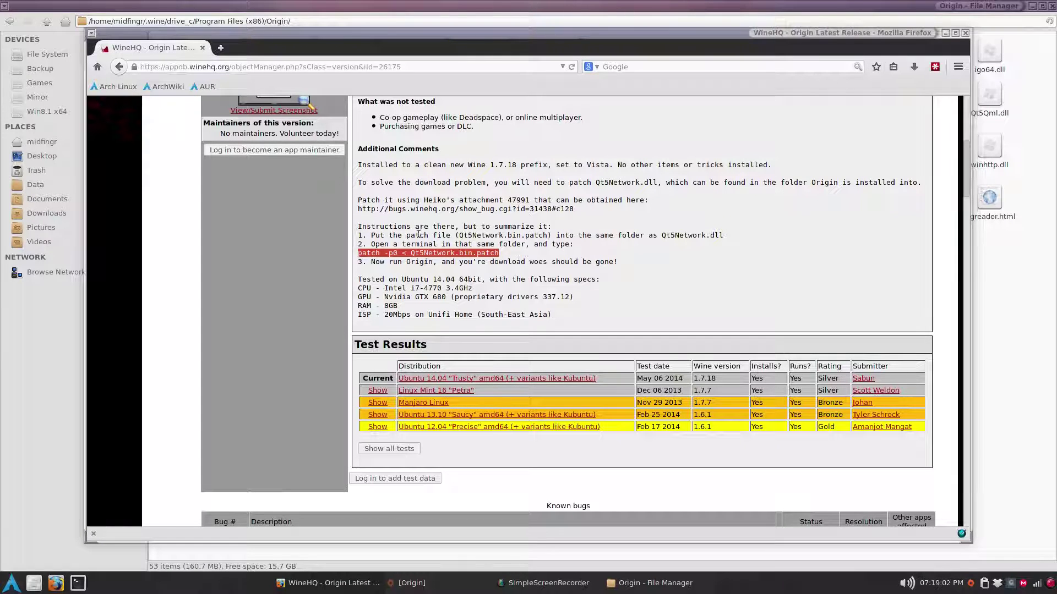
left_click(405, 253)
left_click_drag(406, 252, 400, 253)
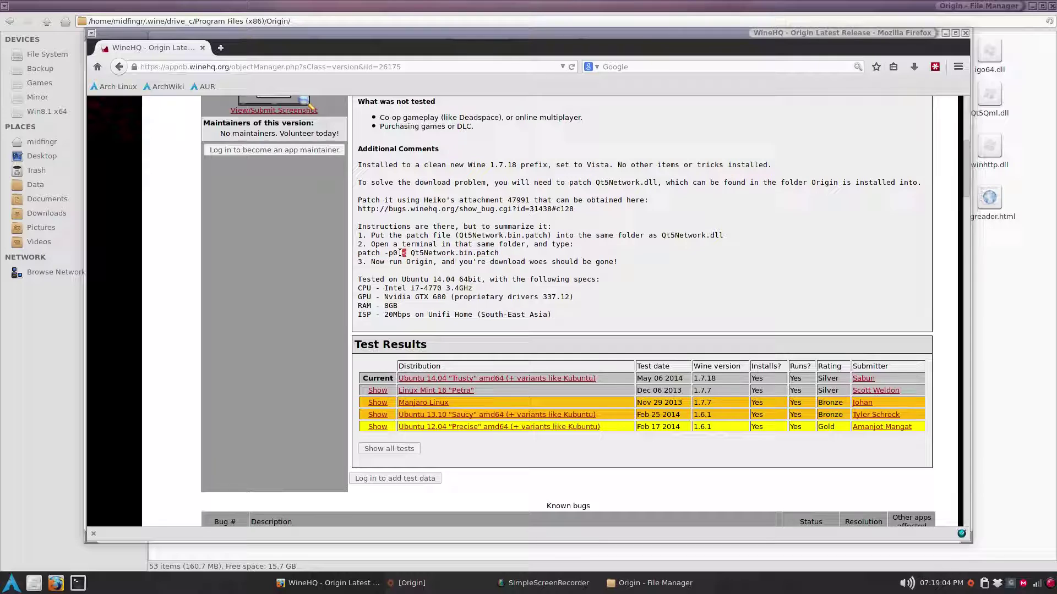
left_click(413, 255)
triple_click(496, 254)
left_click(523, 256)
Read down to the Known bugs section, then close Firefox
scroll(507, 254, "down", 5)
scroll(511, 254, "down", 6)
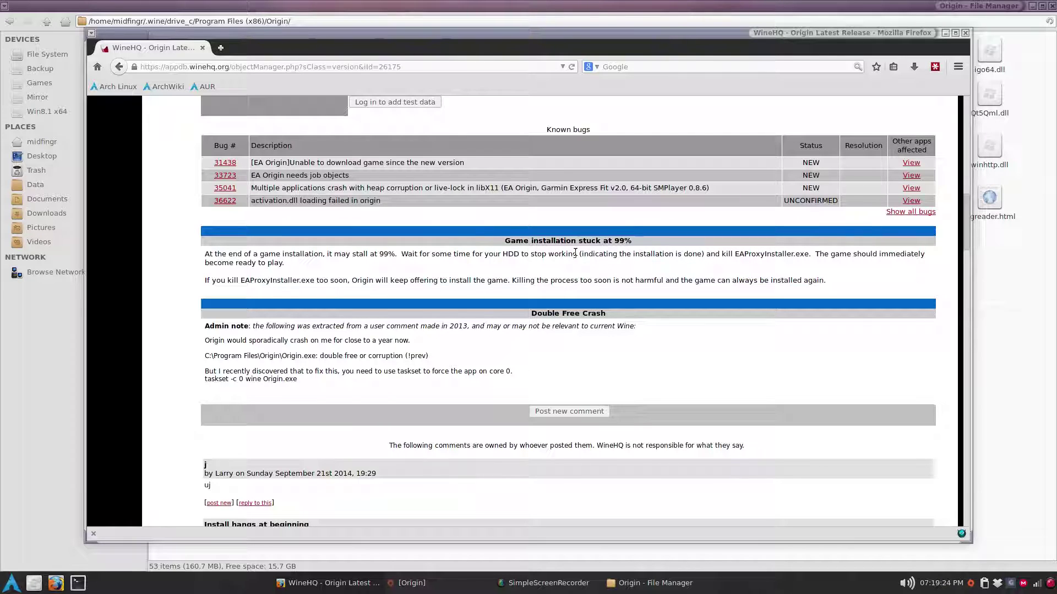
left_click(965, 33)
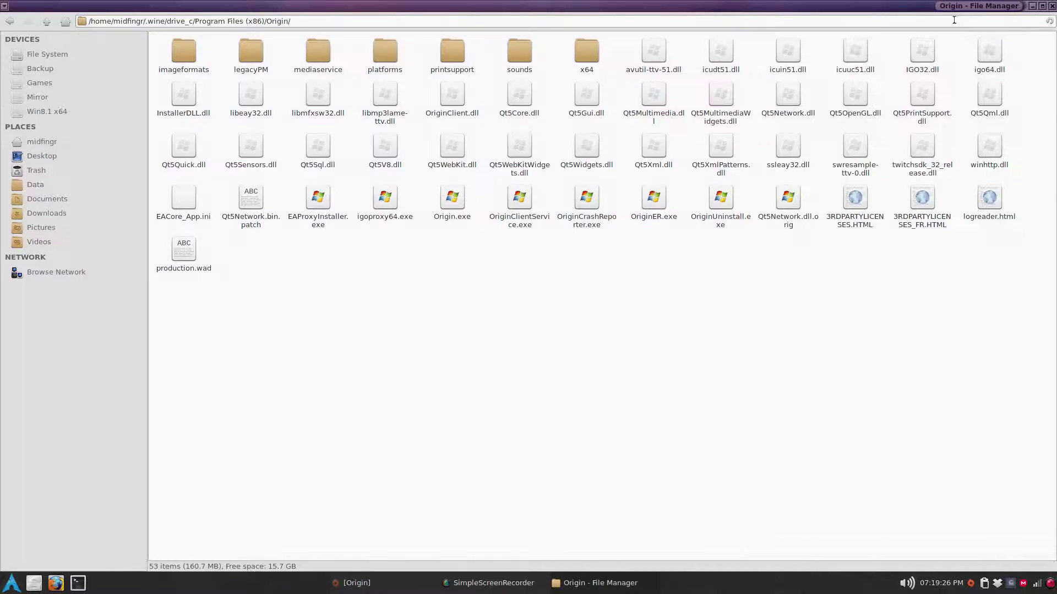
Close the file manager and minimize SimpleScreenRecorder
left_click_drag(940, 6, 758, 86)
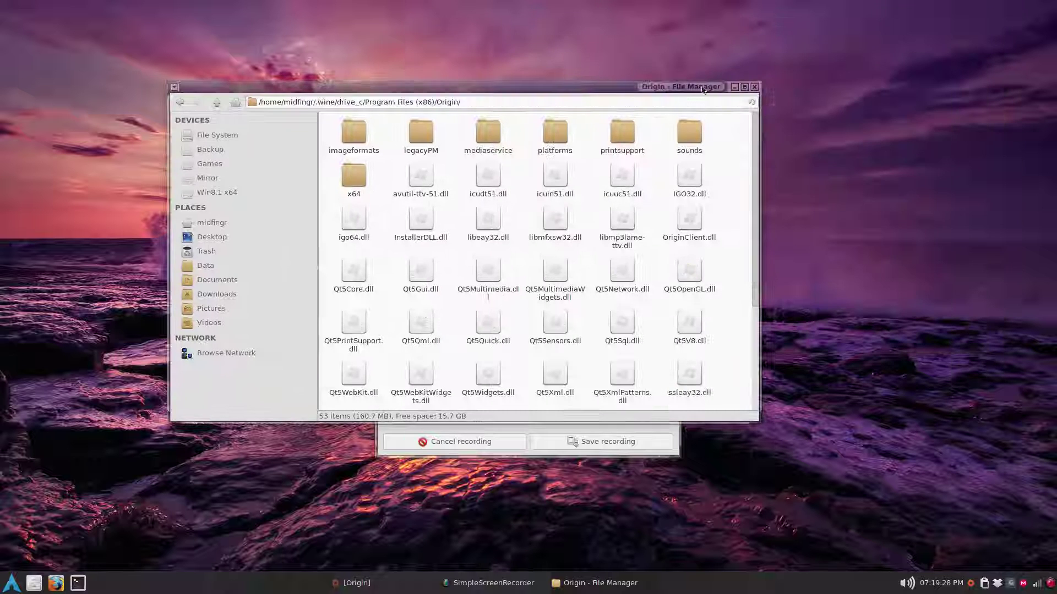
left_click(755, 86)
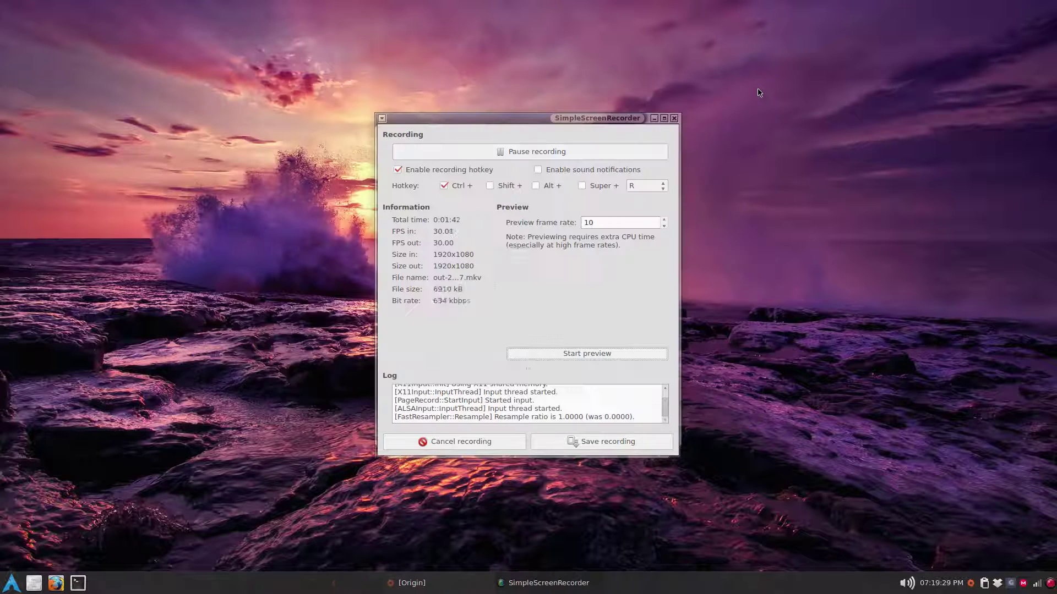
left_click(654, 119)
Restore Origin, open the Dead Space 3 details card, and launch the game
left_click(410, 583)
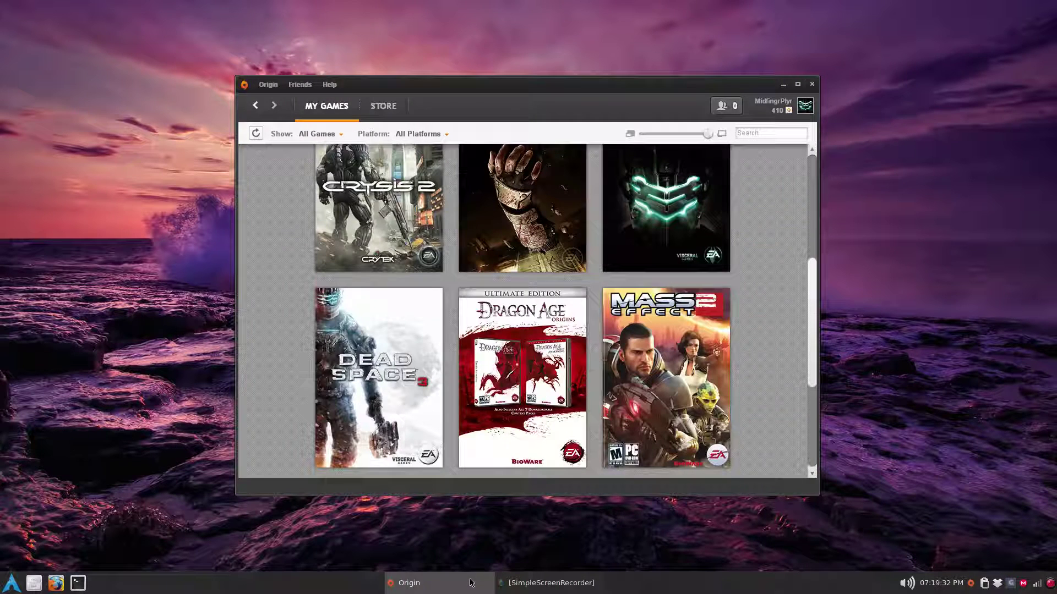
left_click(368, 363)
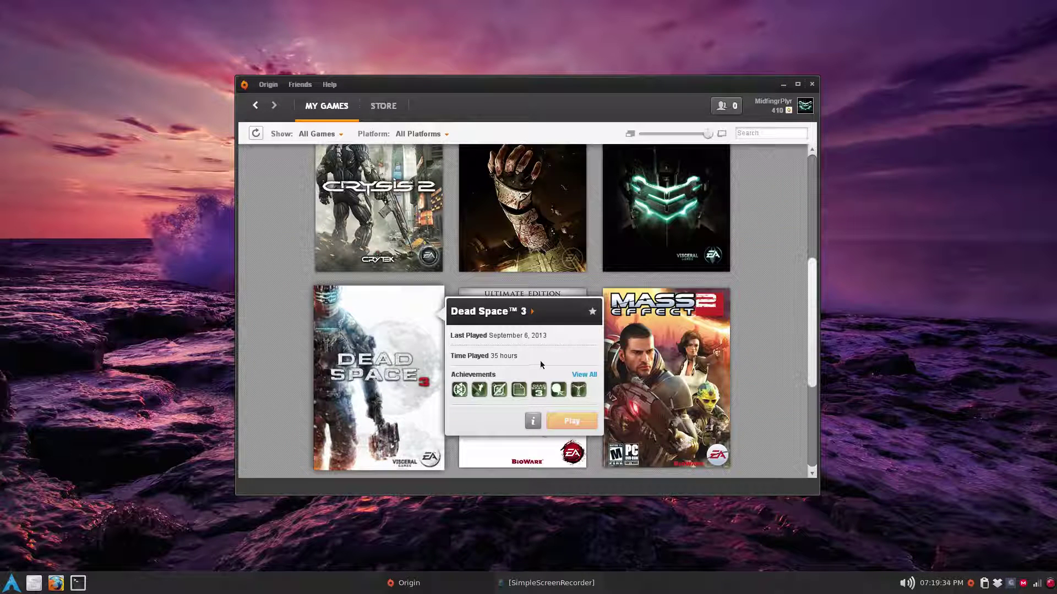
left_click(572, 421)
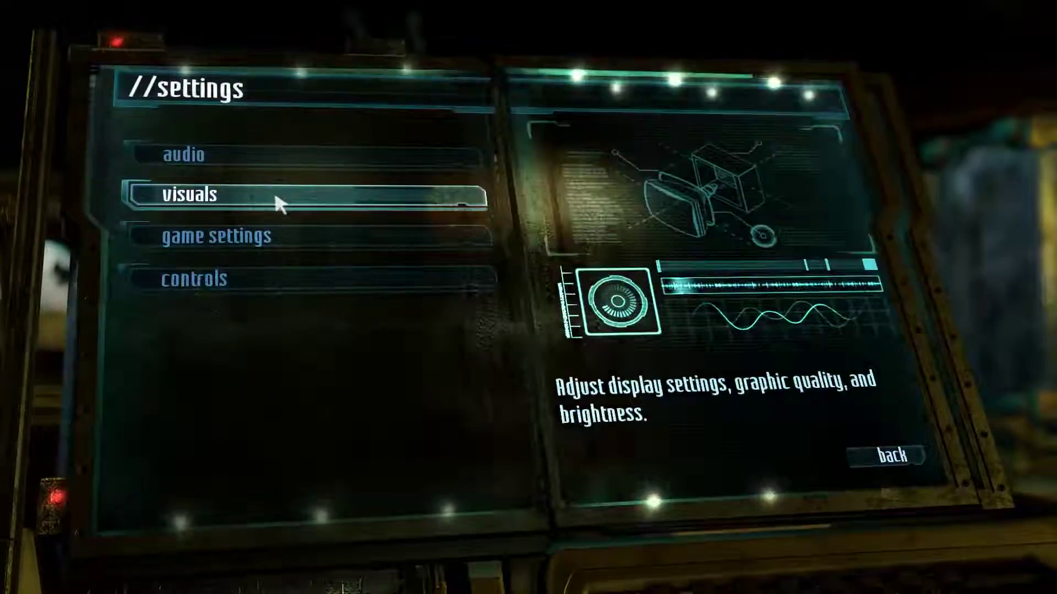
Cycle Visuals' Graphic Quality through its levels back to High, then exit to the main menu
left_click(274, 193)
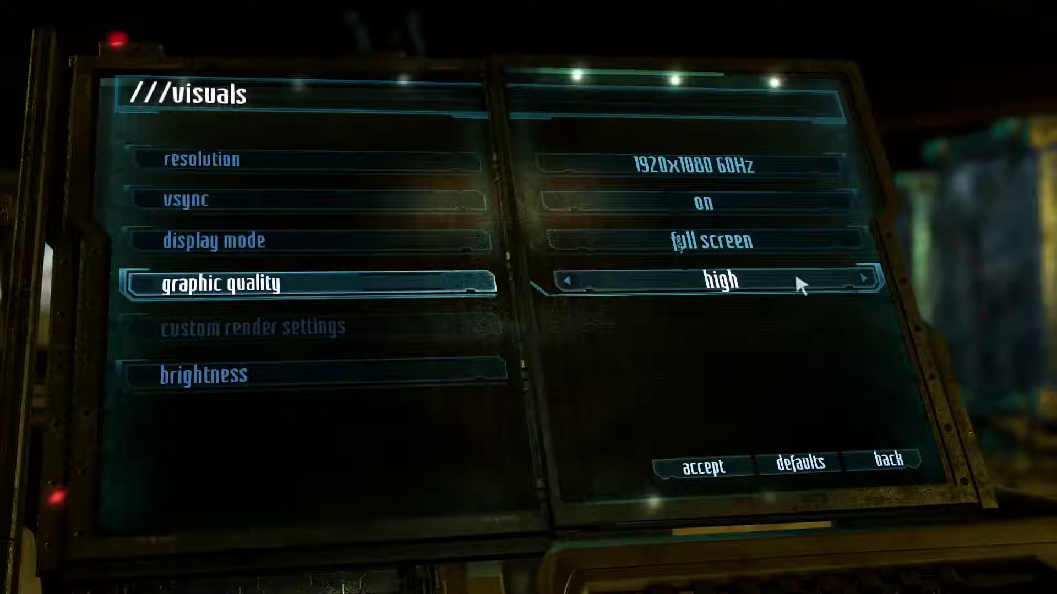
left_click(866, 279)
left_click(866, 278)
left_click(865, 278)
left_click(866, 278)
left_click(866, 278)
key("Escape")
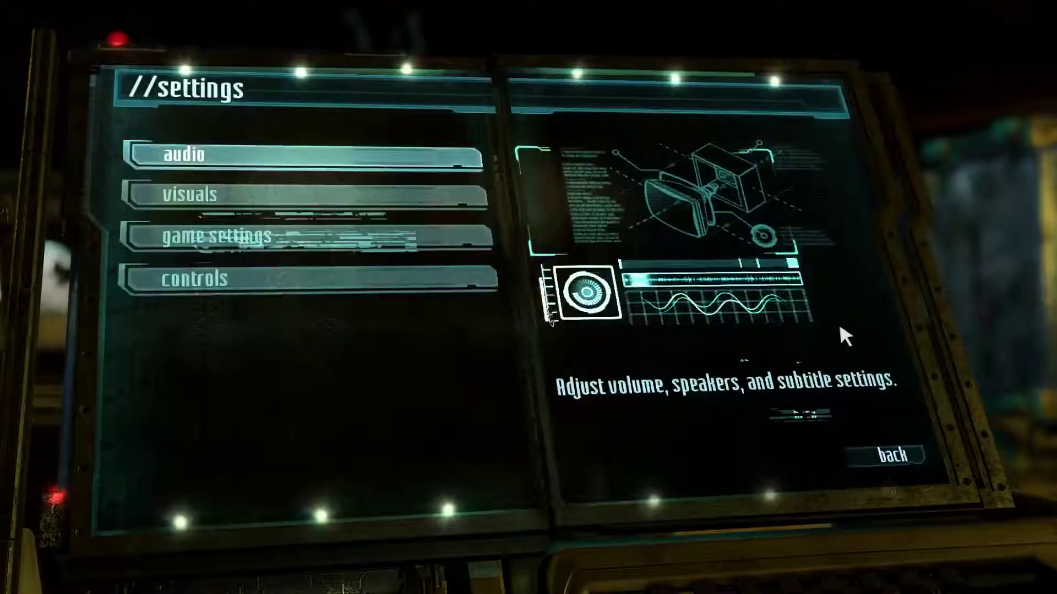
key("Escape")
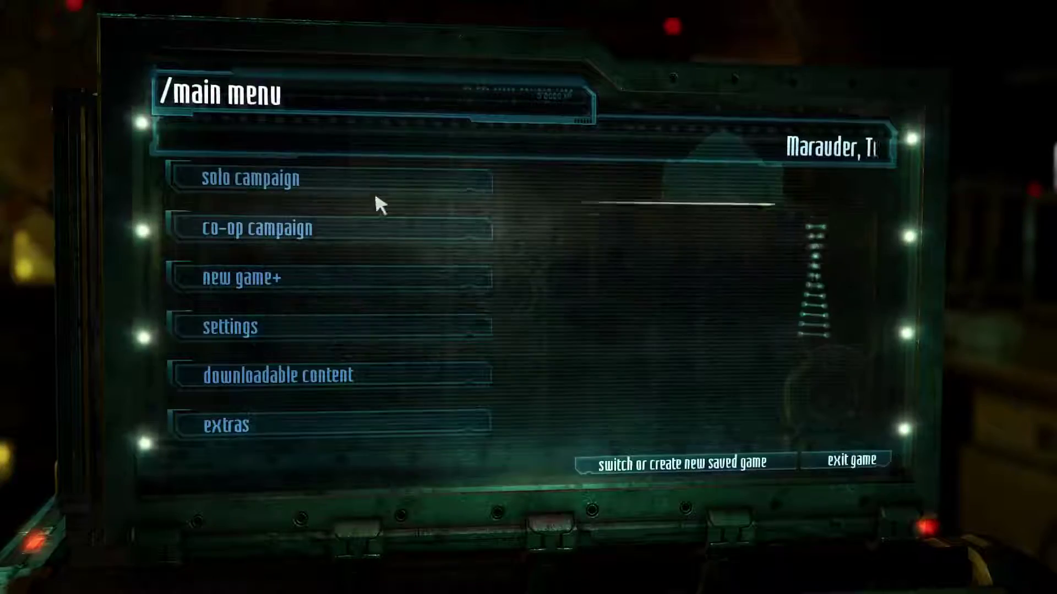
Choose Solo Campaign and Continue From Last Save
left_click(367, 184)
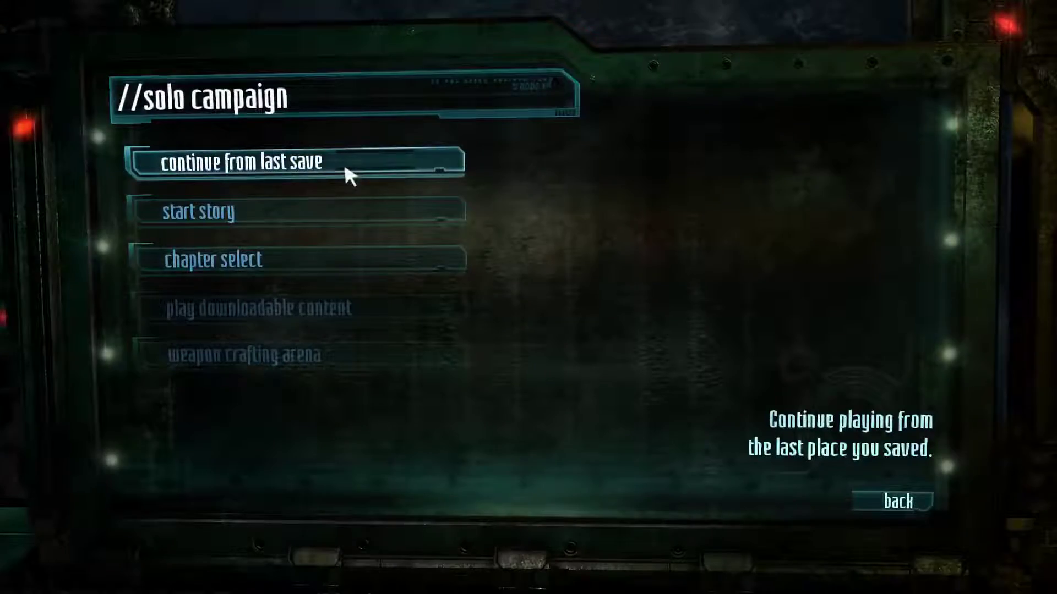
left_click(346, 167)
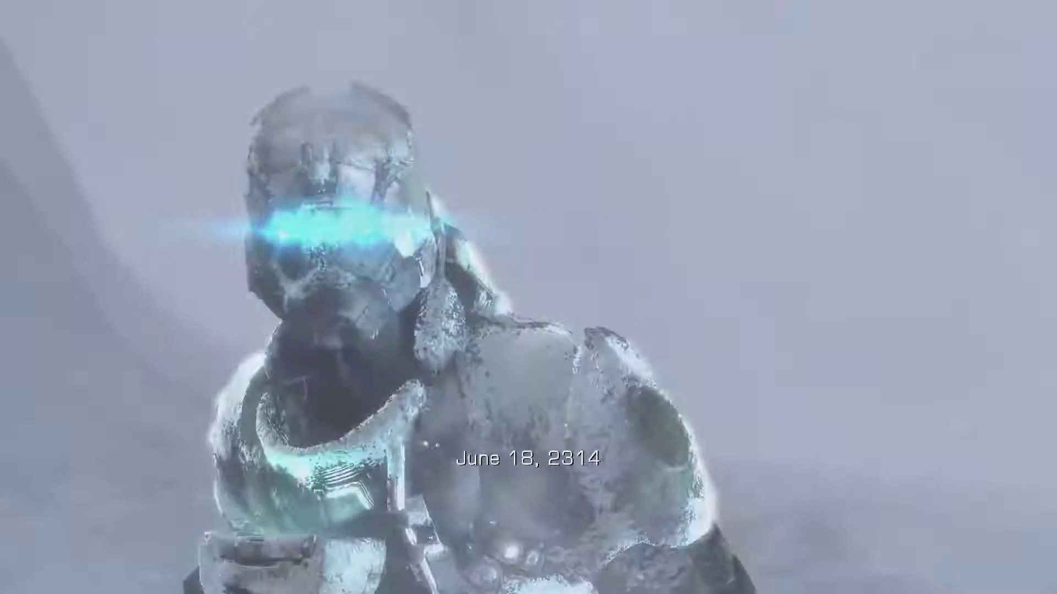